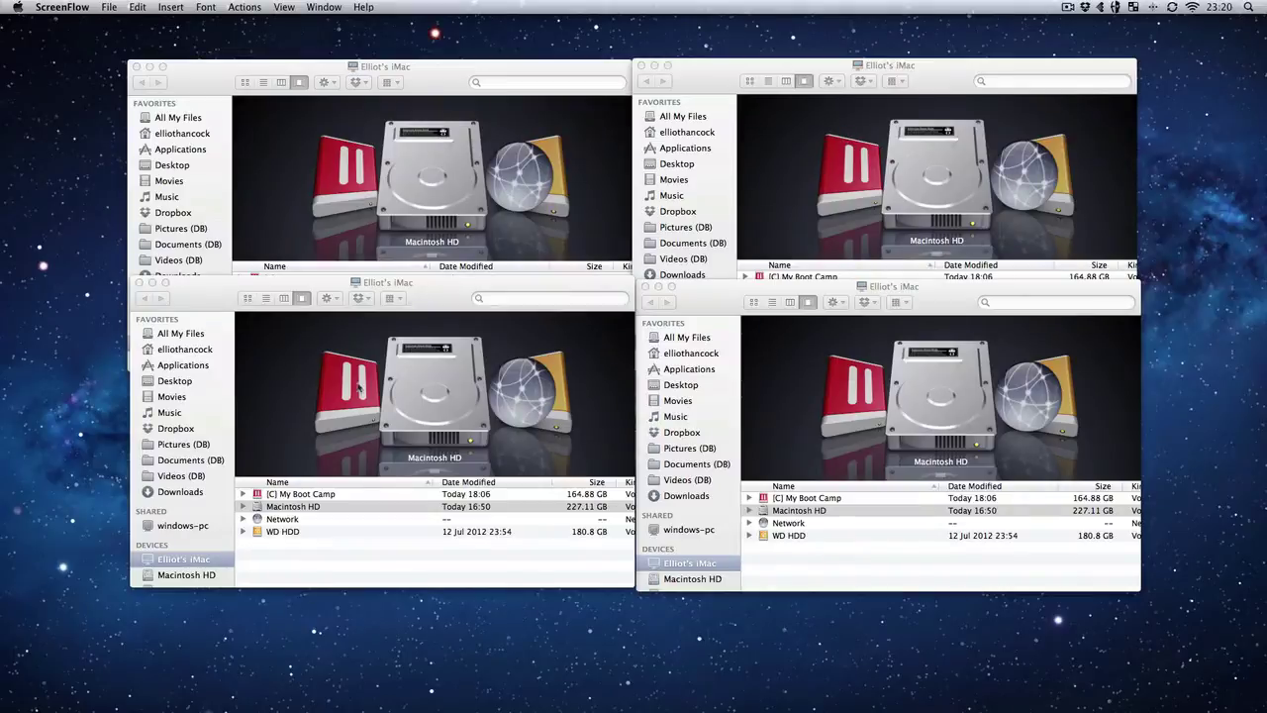
# - Switch to the Parallels Desktop space running Windows and snap the front-right Libraries window to the right half of the screen
pyautogui.hotkey('ctrl', 'Up')
pyautogui.click(844, 47)
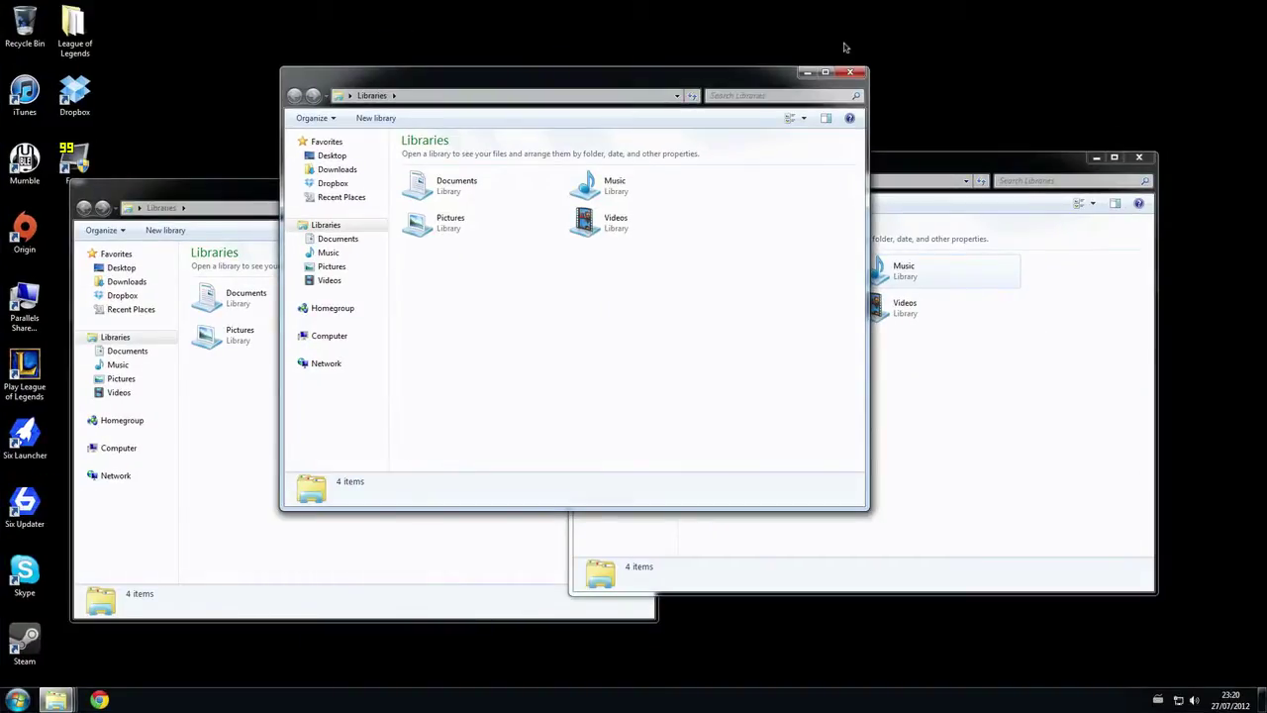
pyautogui.moveTo(695, 81)
pyautogui.mouseDown()
pyautogui.moveTo(679, 153)
pyautogui.moveTo(690, 94)
pyautogui.mouseUp()
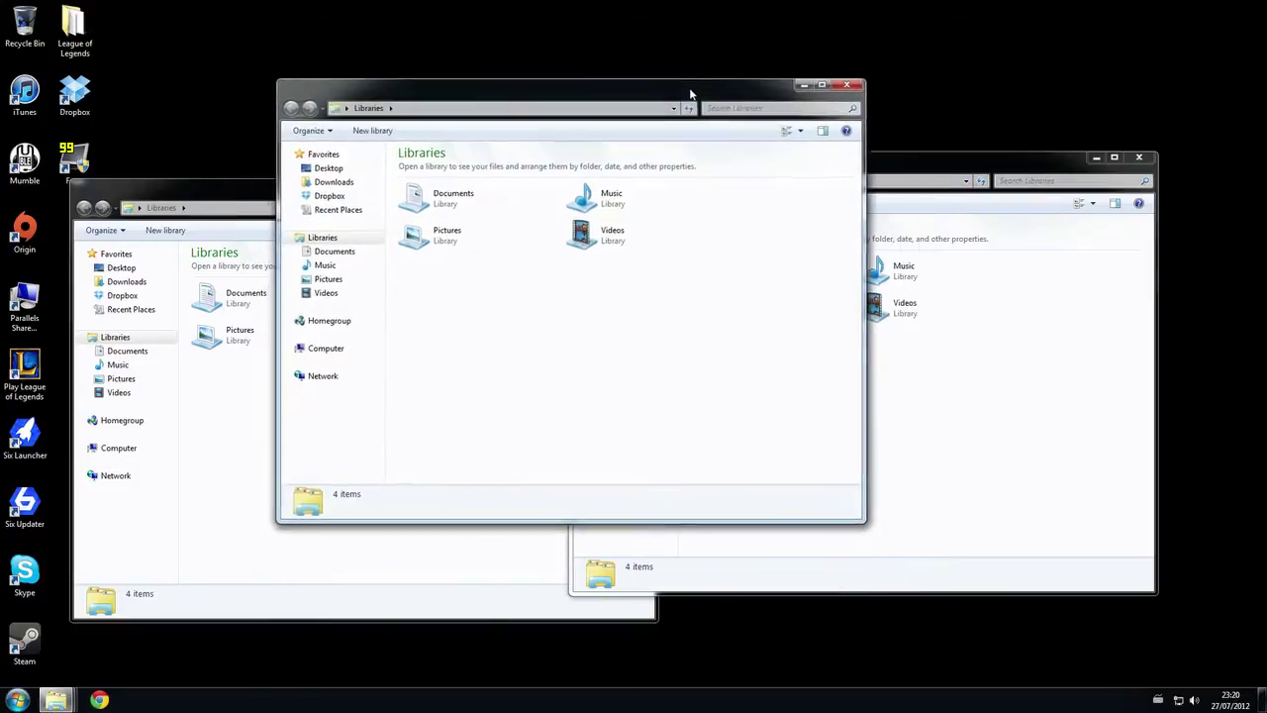
pyautogui.moveTo(899, 169); pyautogui.dragTo(866, 202)
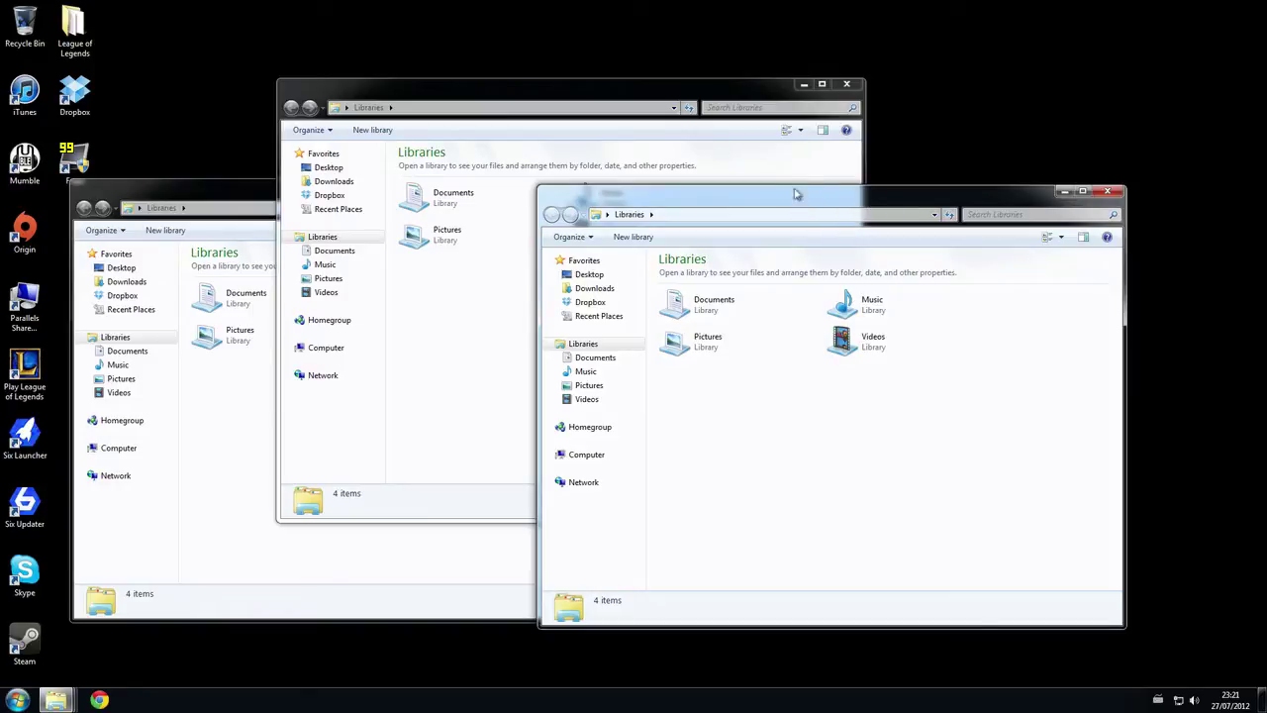
pyautogui.moveTo(846, 208); pyautogui.dragTo(1265, 156)
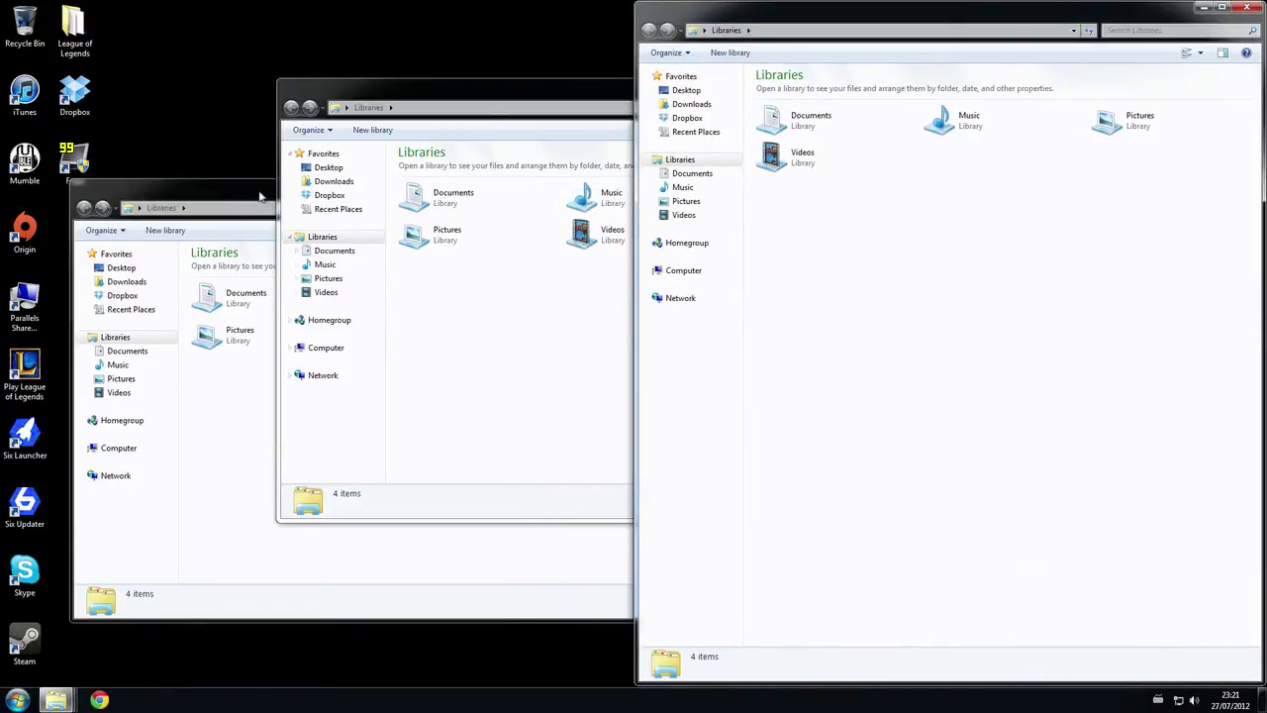
# - Maximize the upper Libraries window from behind the lower one, and return it and the right-snapped window to floating size
pyautogui.moveTo(263, 194); pyautogui.dragTo(277, 216)
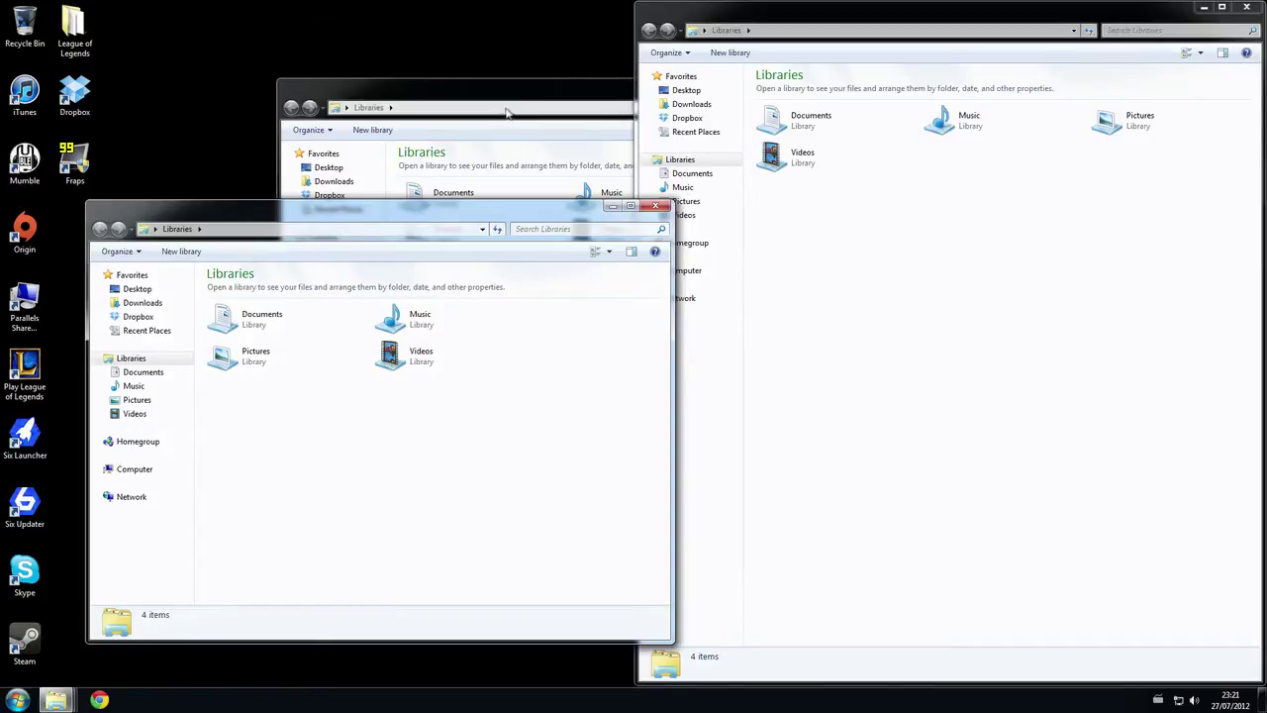
pyautogui.moveTo(480, 218); pyautogui.dragTo(435, 236)
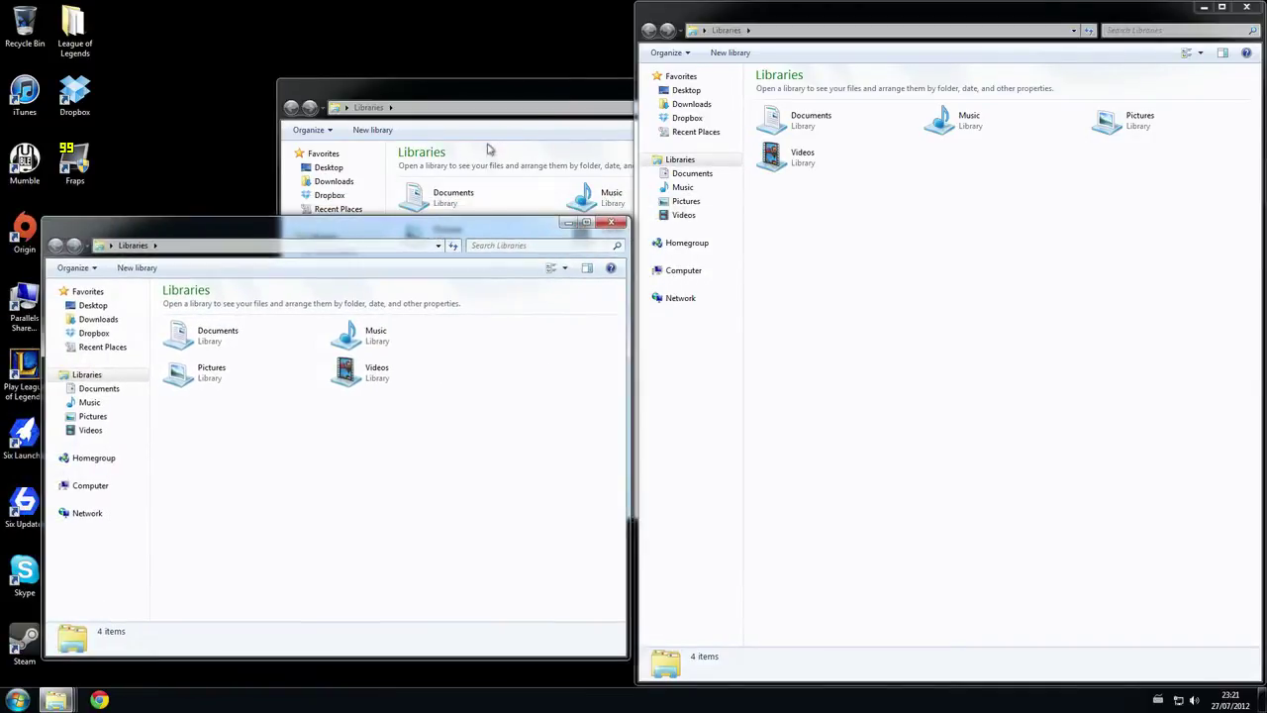
pyautogui.click(526, 107)
pyautogui.moveTo(600, 95); pyautogui.dragTo(625, 3)
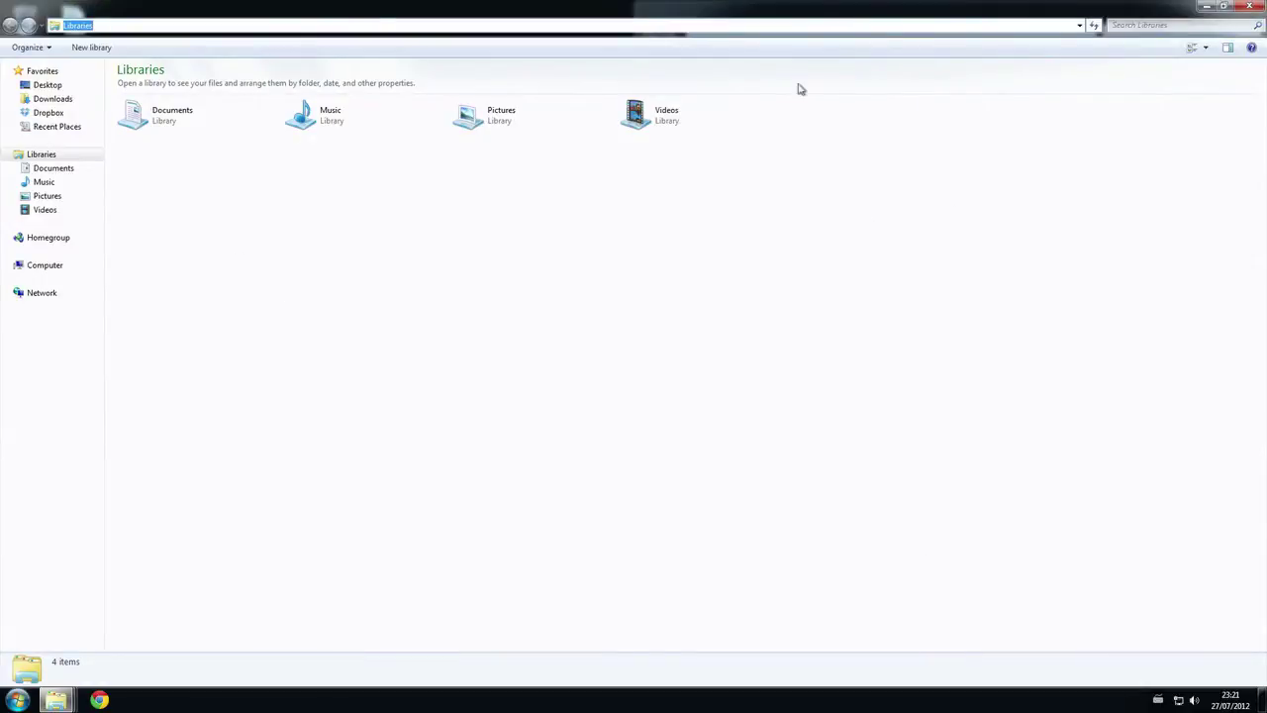
pyautogui.moveTo(781, 18); pyautogui.dragTo(517, 32)
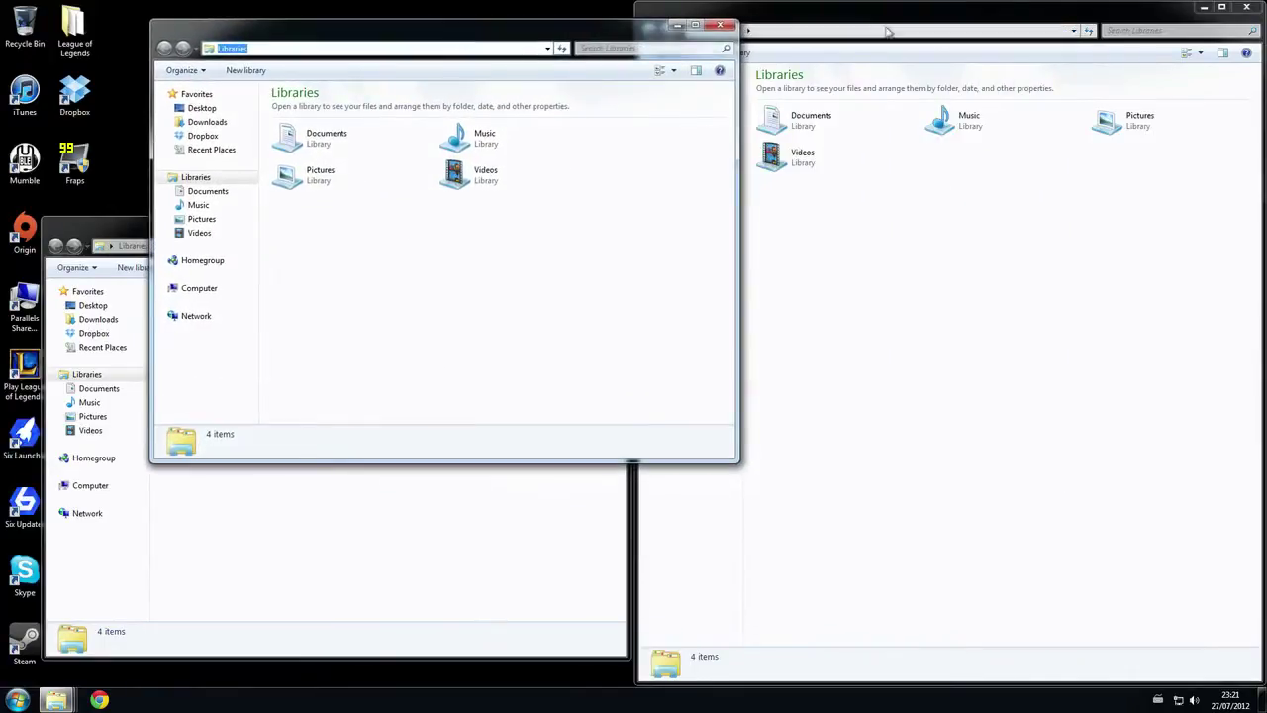
pyautogui.moveTo(1006, 12); pyautogui.dragTo(861, 174)
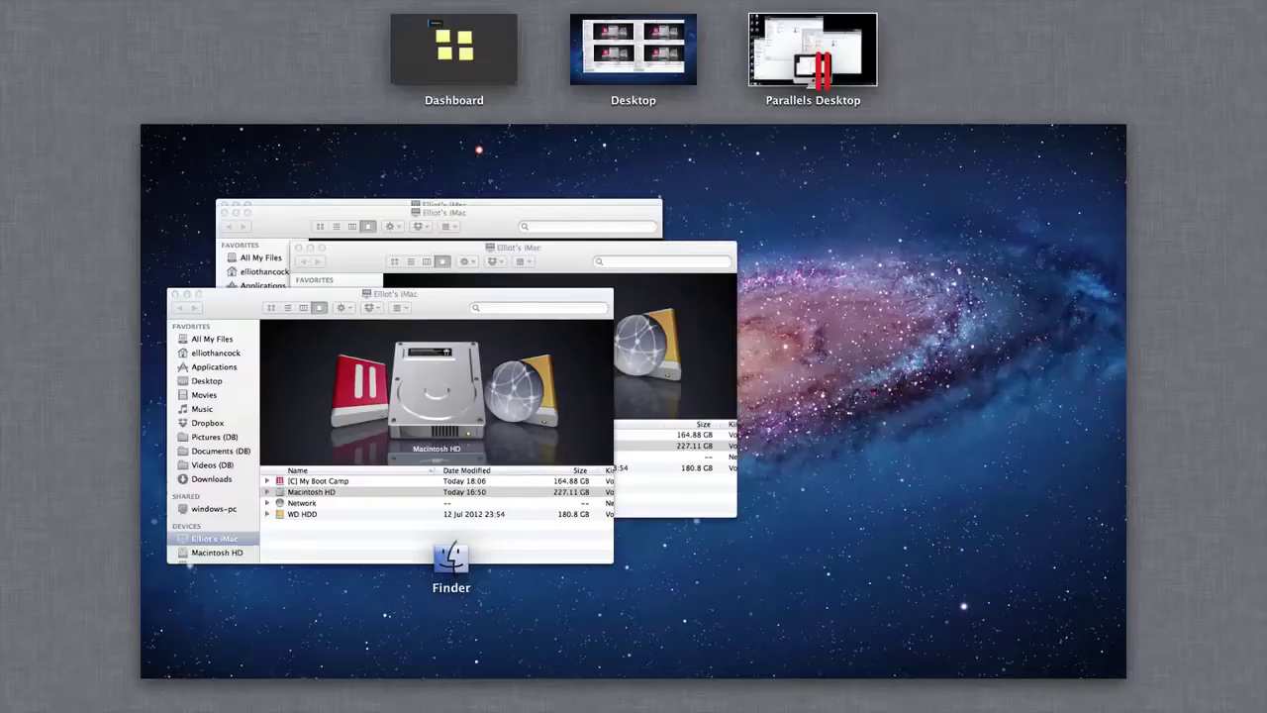
# - Close the App Store window on the Mac desktop and snap the two upper Finder windows into the right and left halves
pyautogui.press('Escape')
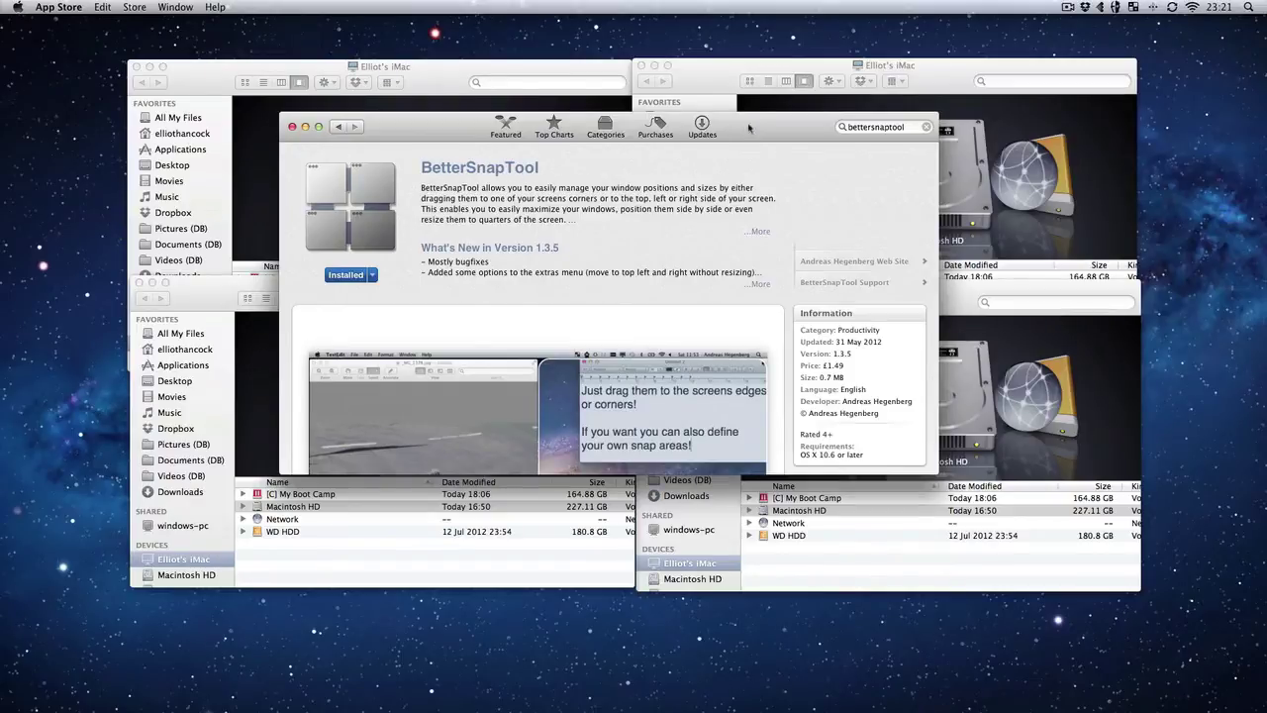
pyautogui.press('super+w')
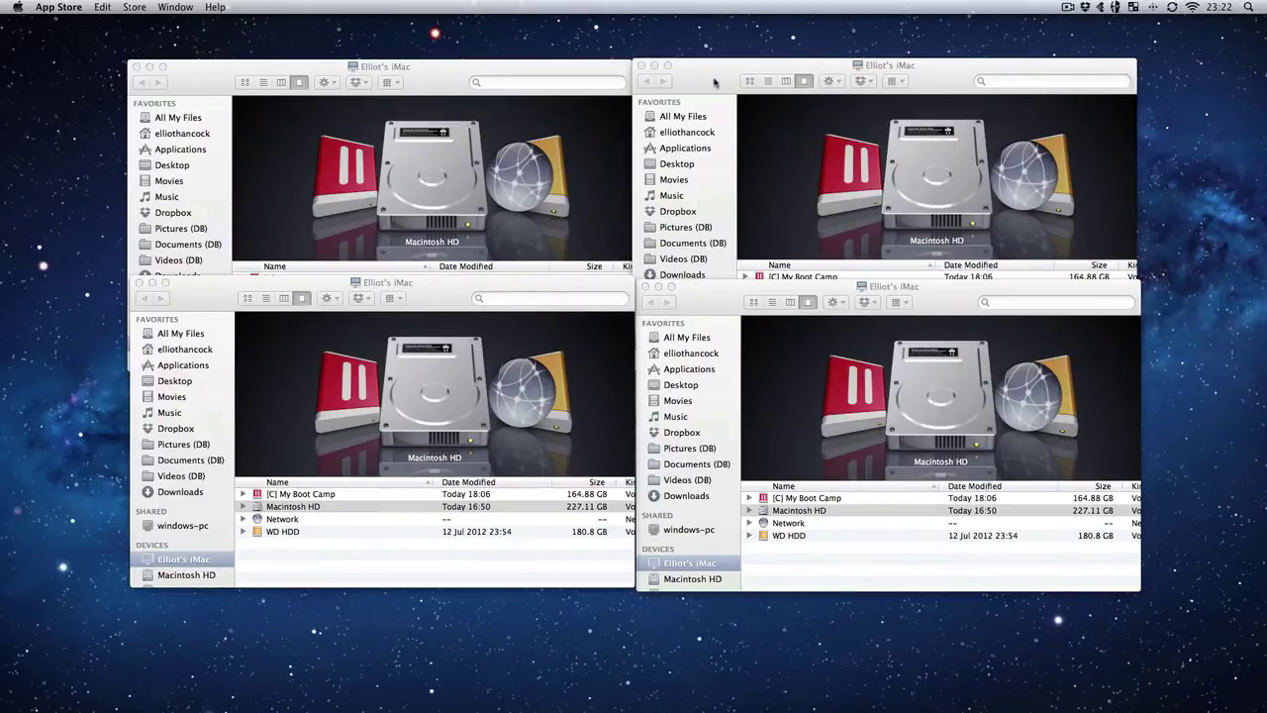
pyautogui.moveTo(715, 81); pyautogui.dragTo(1210, 257)
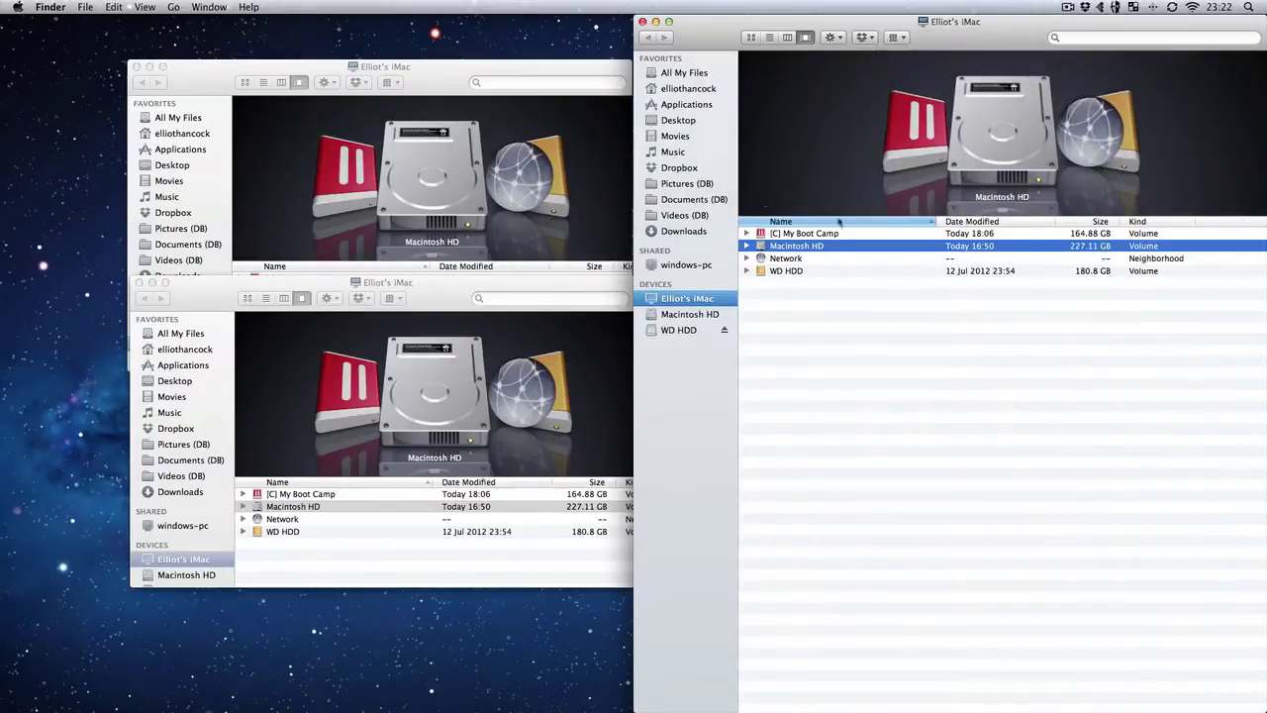
pyautogui.moveTo(576, 81); pyautogui.dragTo(38, 195)
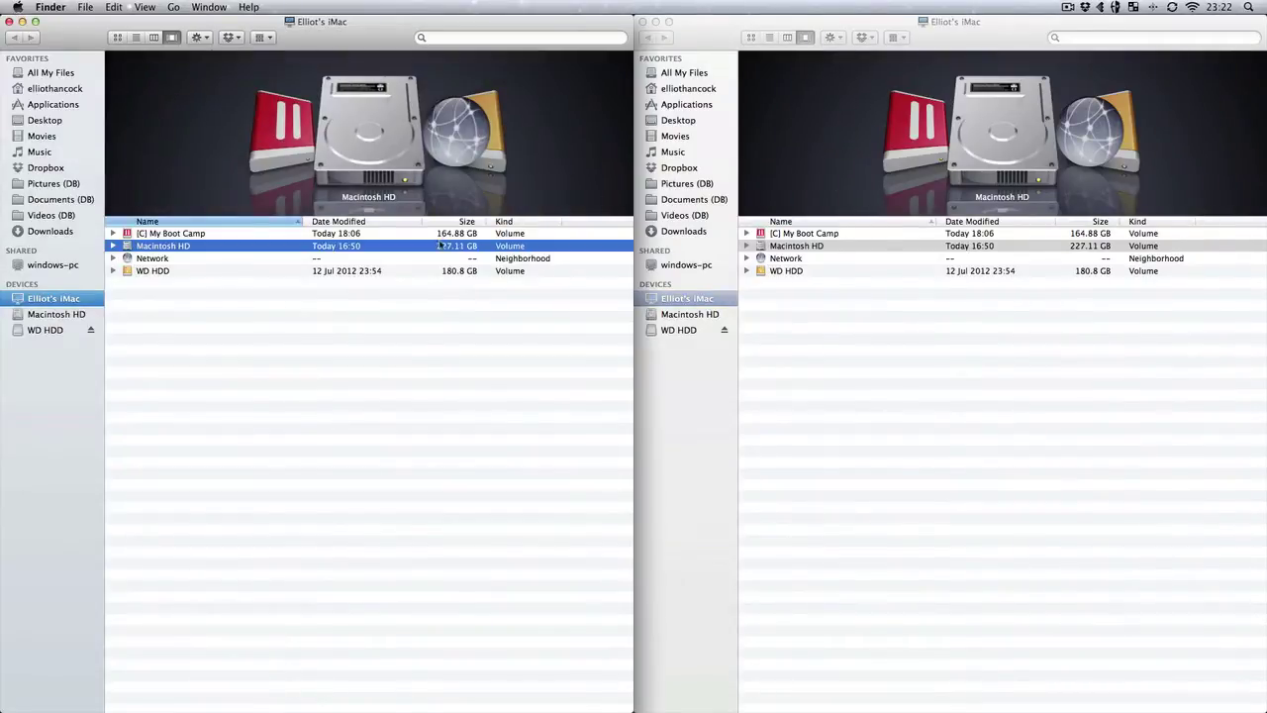
# - Cycle focus through the open Finder windows to check the side-by-side layout
pyautogui.press('super+grave')
pyautogui.press('super+grave')
pyautogui.press('super+grave')
pyautogui.press('super+grave')
pyautogui.press('super+grave')
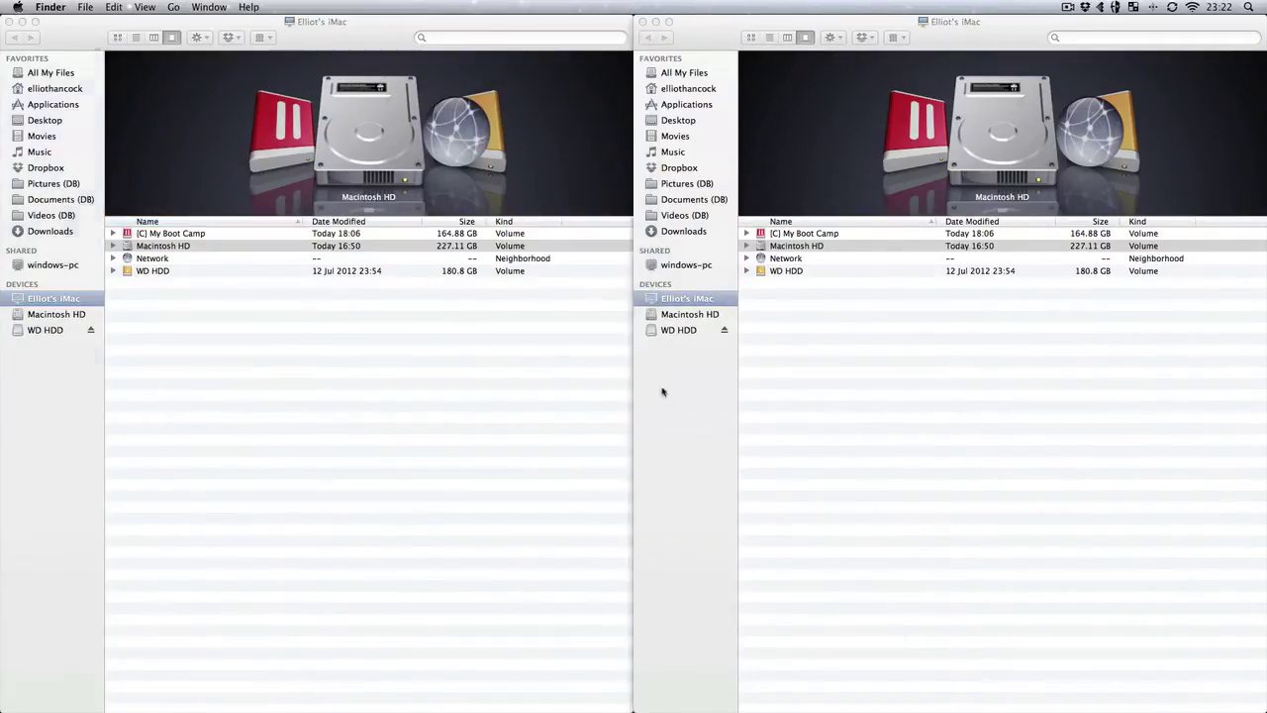
pyautogui.press('super+grave')
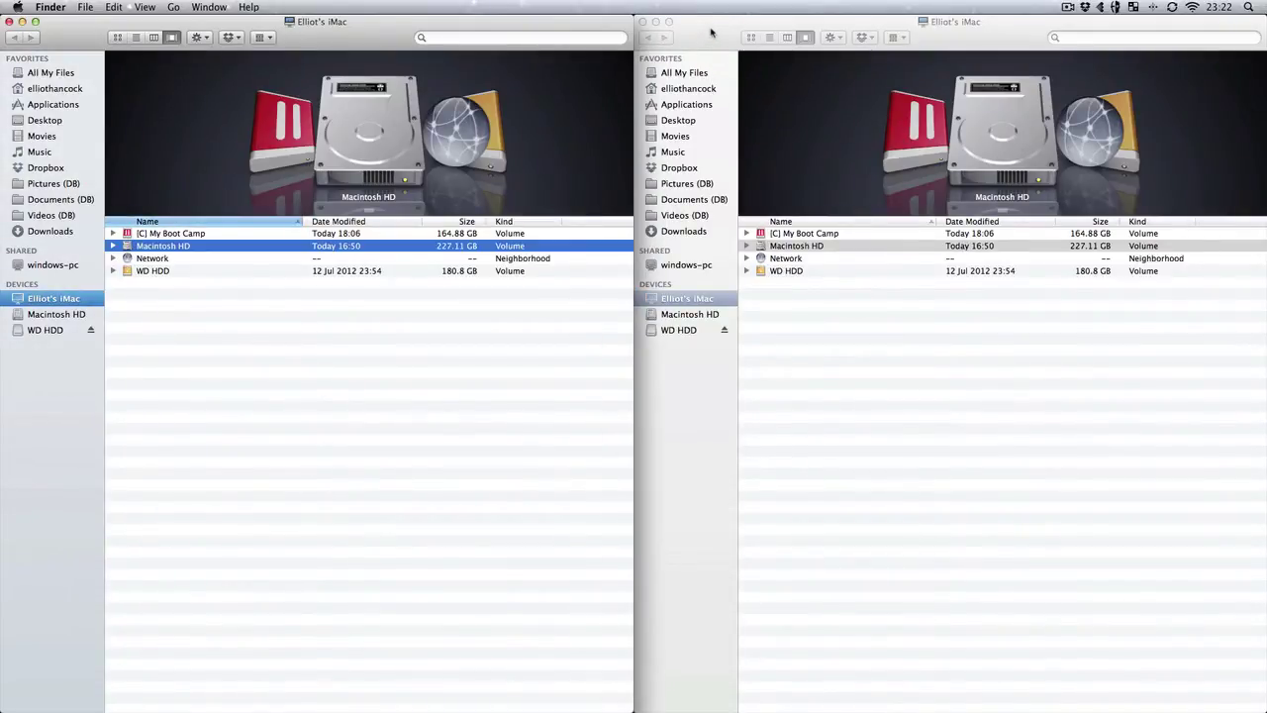
# - Return the right-half Finder window to floating size, and maximize and restore the left-half one
pyautogui.moveTo(711, 33); pyautogui.dragTo(959, 118)
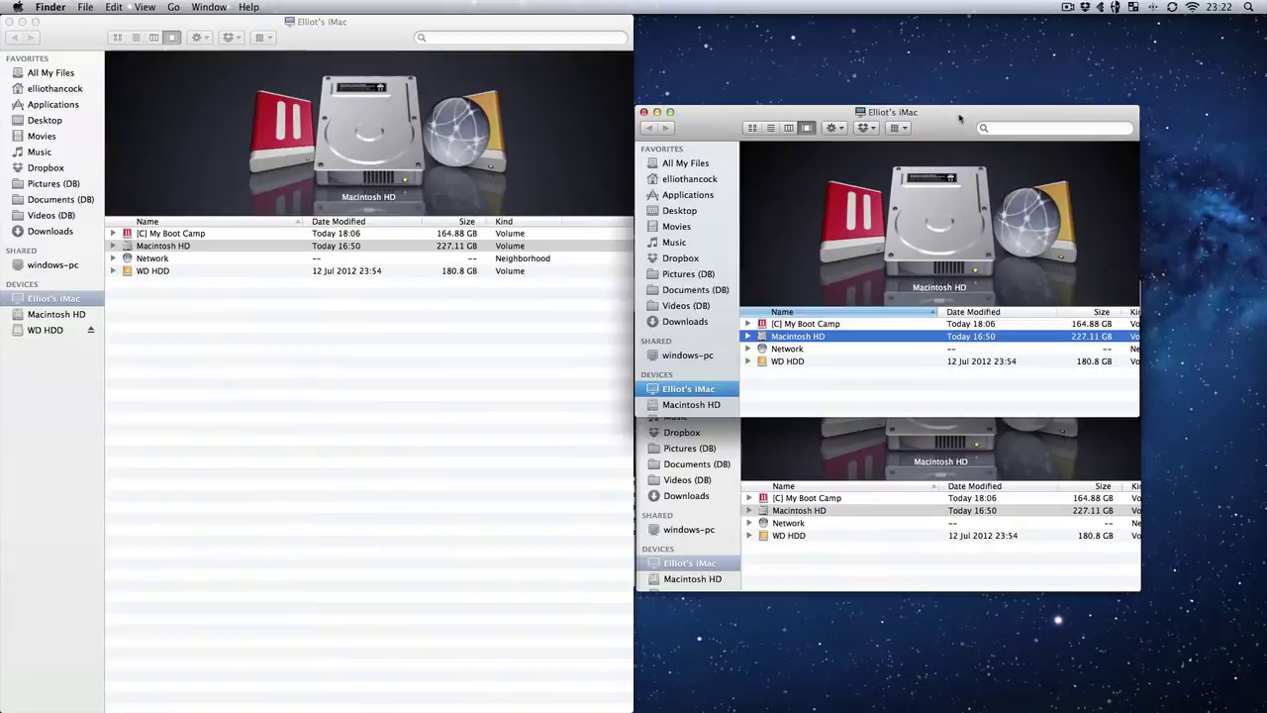
pyautogui.moveTo(391, 24); pyautogui.dragTo(570, 5)
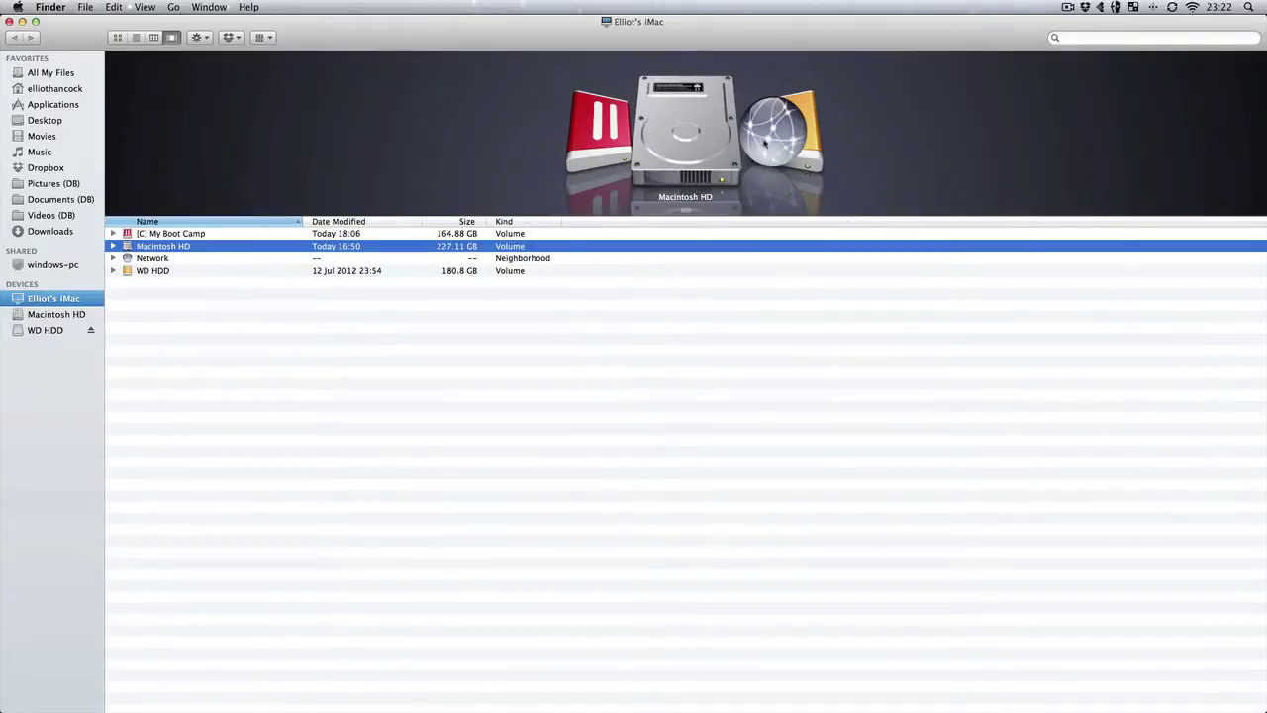
pyautogui.moveTo(711, 35); pyautogui.dragTo(487, 99)
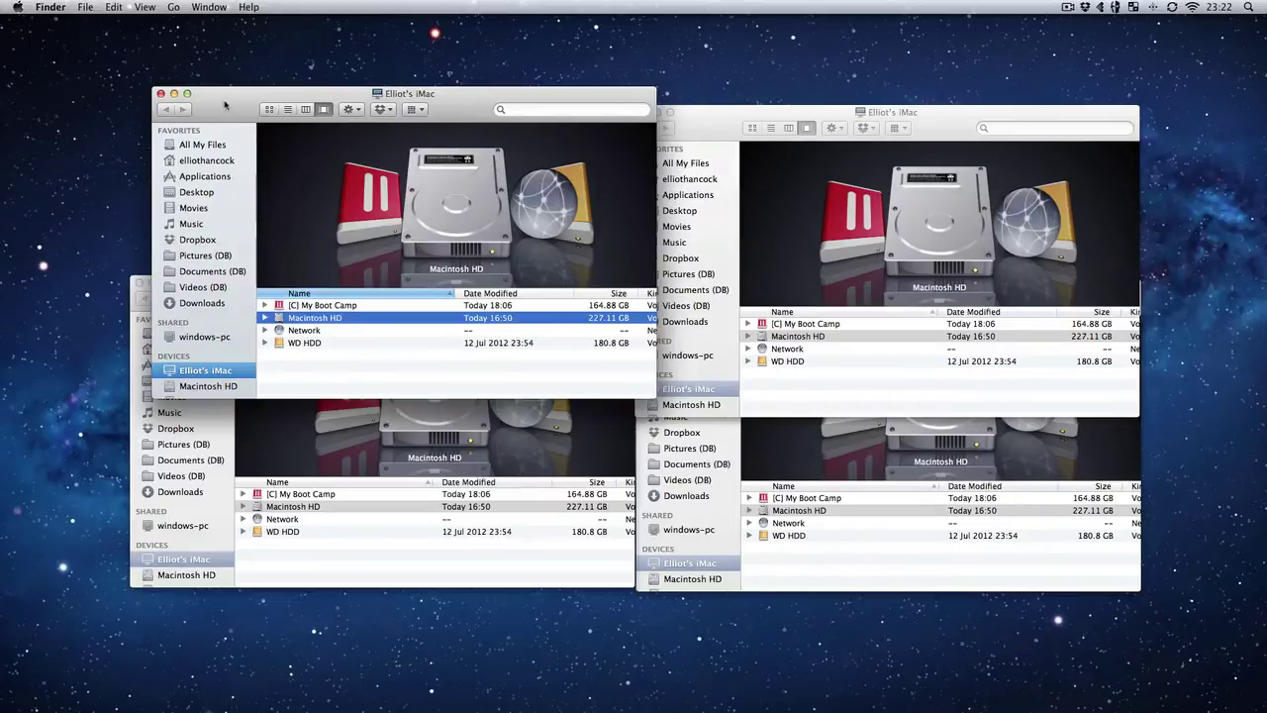
pyautogui.moveTo(226, 117); pyautogui.dragTo(204, 131)
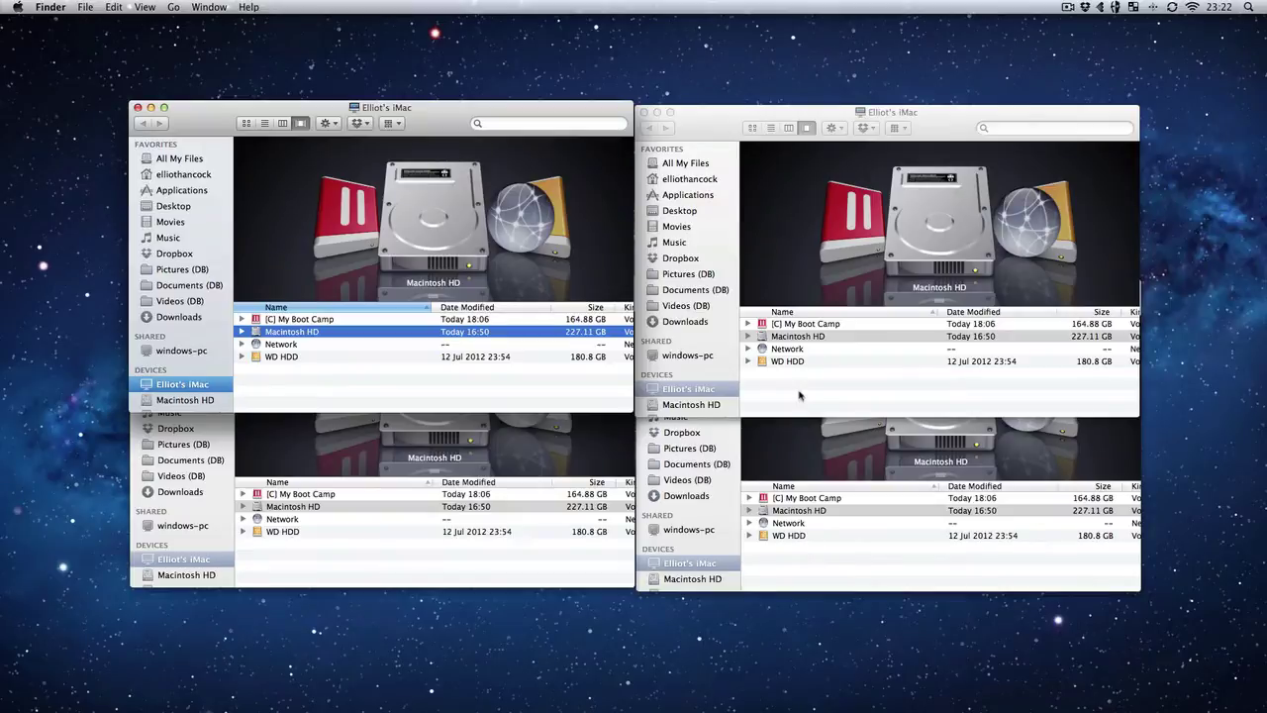
# - Snap the four Finder windows into the four corners so each fills one quarter of the screen
pyautogui.moveTo(205, 117); pyautogui.dragTo(33, 26)
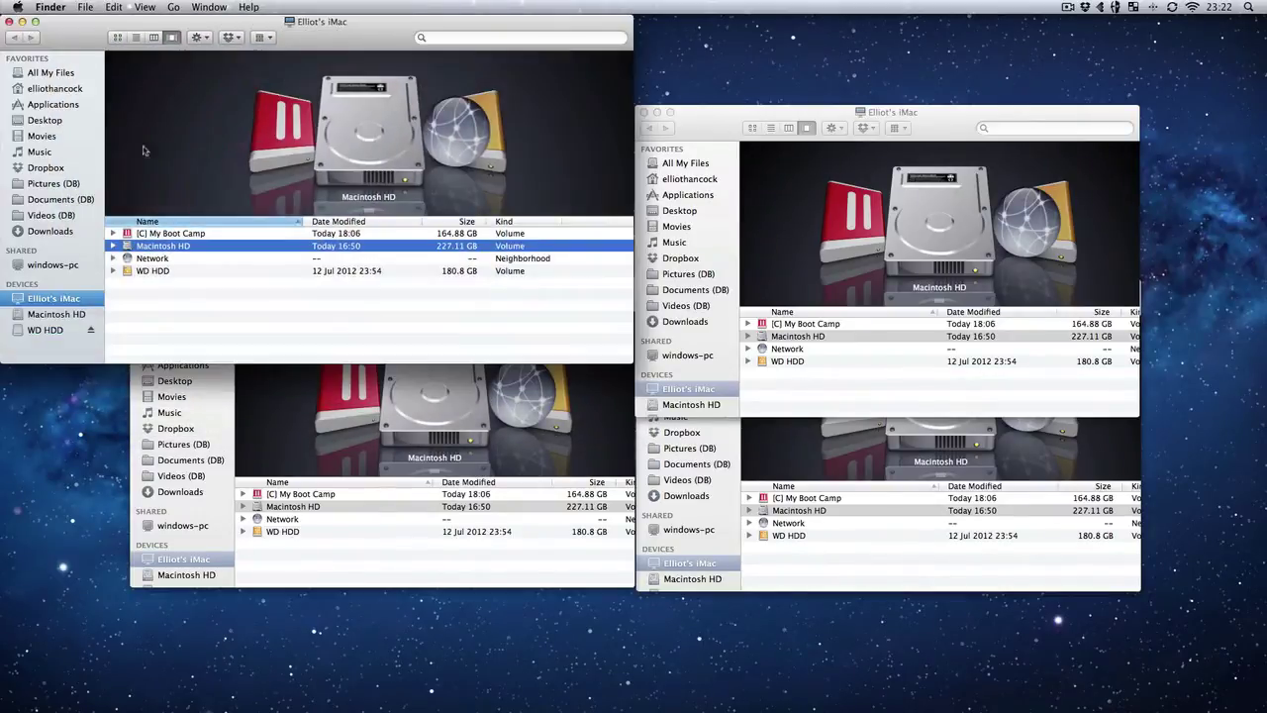
pyautogui.click(238, 572)
pyautogui.moveTo(197, 295); pyautogui.dragTo(68, 632)
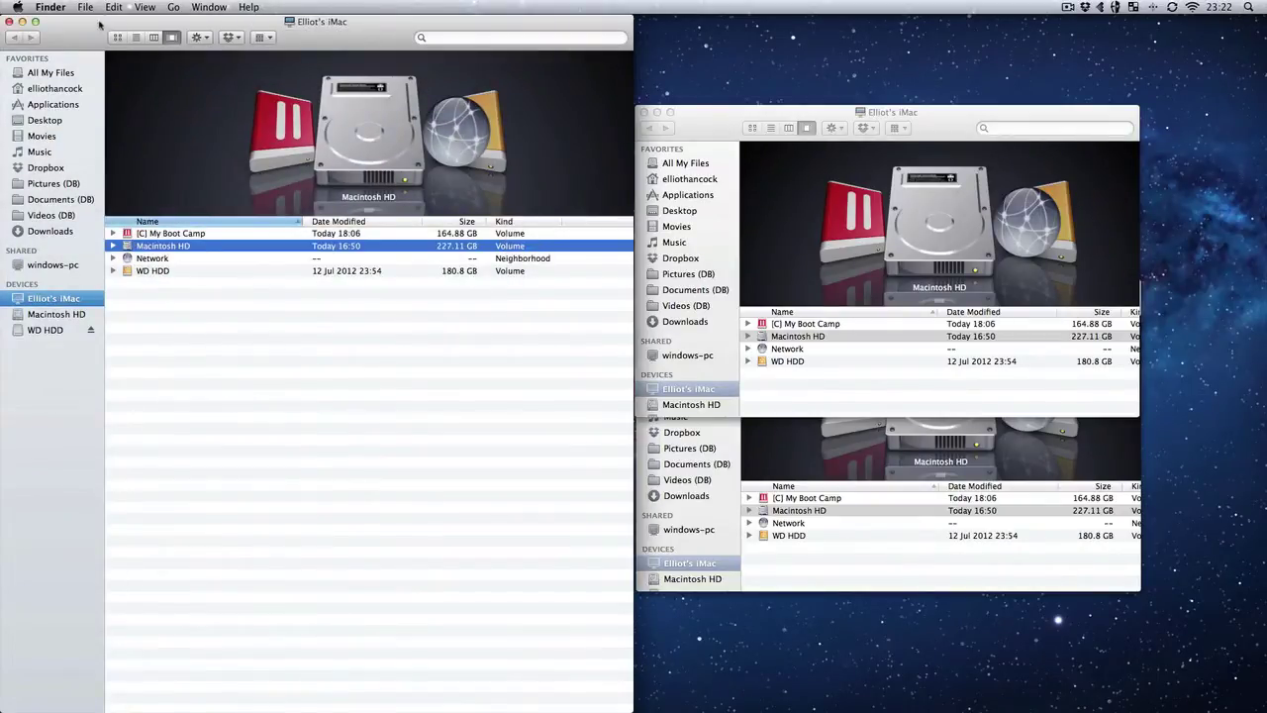
pyautogui.moveTo(98, 23); pyautogui.dragTo(42, 688)
pyautogui.moveTo(719, 125); pyautogui.dragTo(1218, 697)
pyautogui.moveTo(712, 309); pyautogui.dragTo(1253, 37)
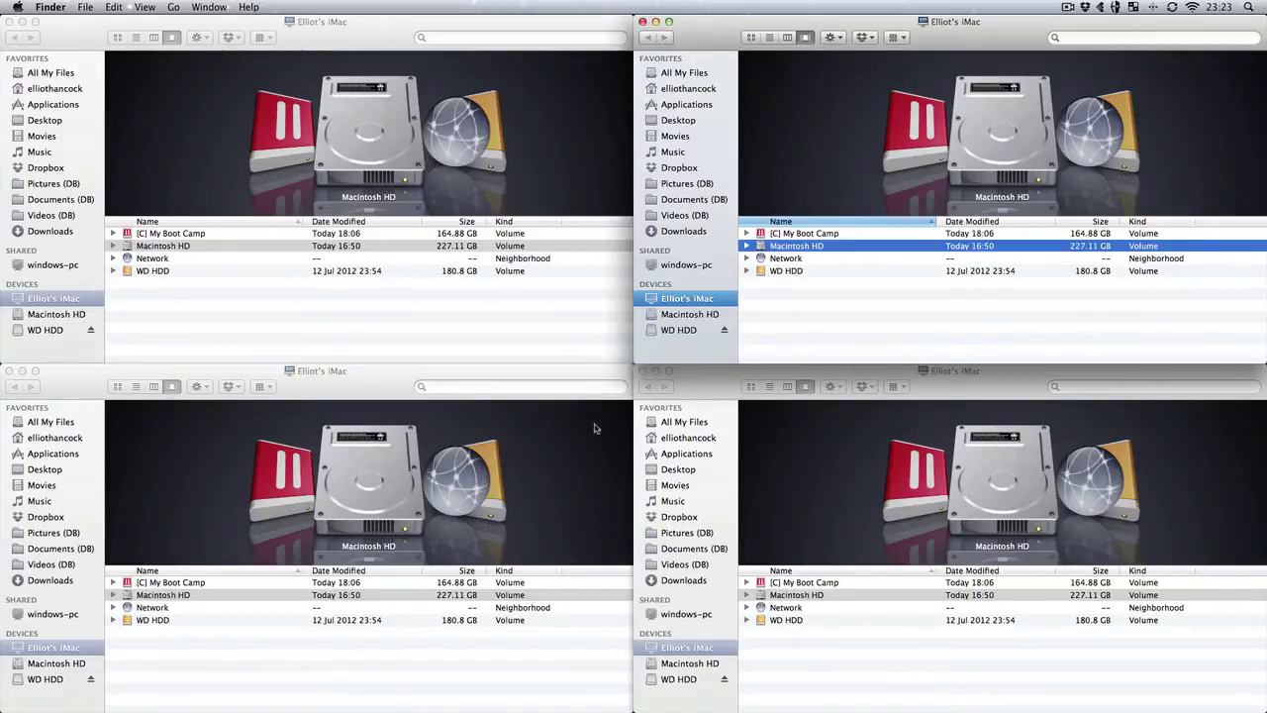
# - Cycle focus through the four quarter-size Finder windows to examine how the tiled layout can be navigated
pyautogui.press('super+grave')
pyautogui.press('super+grave')
pyautogui.press('super+grave')
pyautogui.press('super+grave')
pyautogui.press('super+grave')
pyautogui.press('super+grave')
pyautogui.press('super+grave')
pyautogui.press('super+grave')
pyautogui.press('super+grave')
pyautogui.press('super+grave')
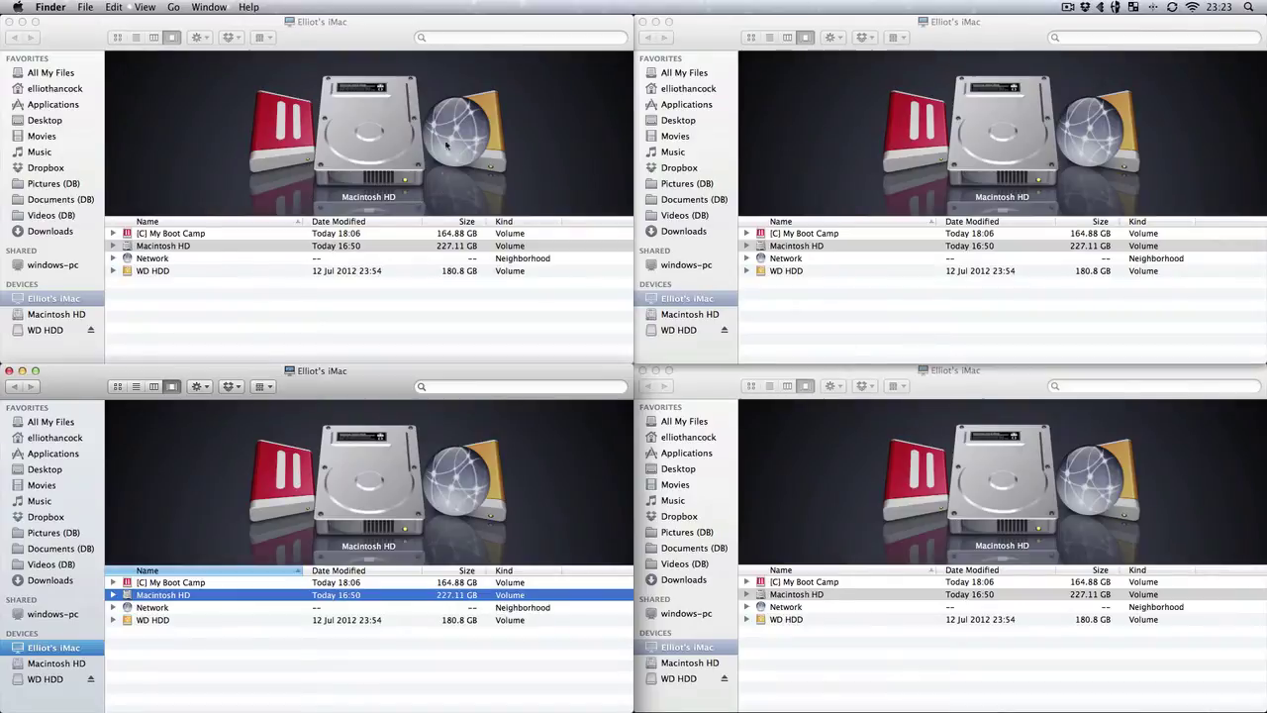
# - Pull the four quarter-size Finder windows out of the corners back to floating size around the desktop's centre
pyautogui.click(398, 40)
pyautogui.press('ctrl+alt+super+c')
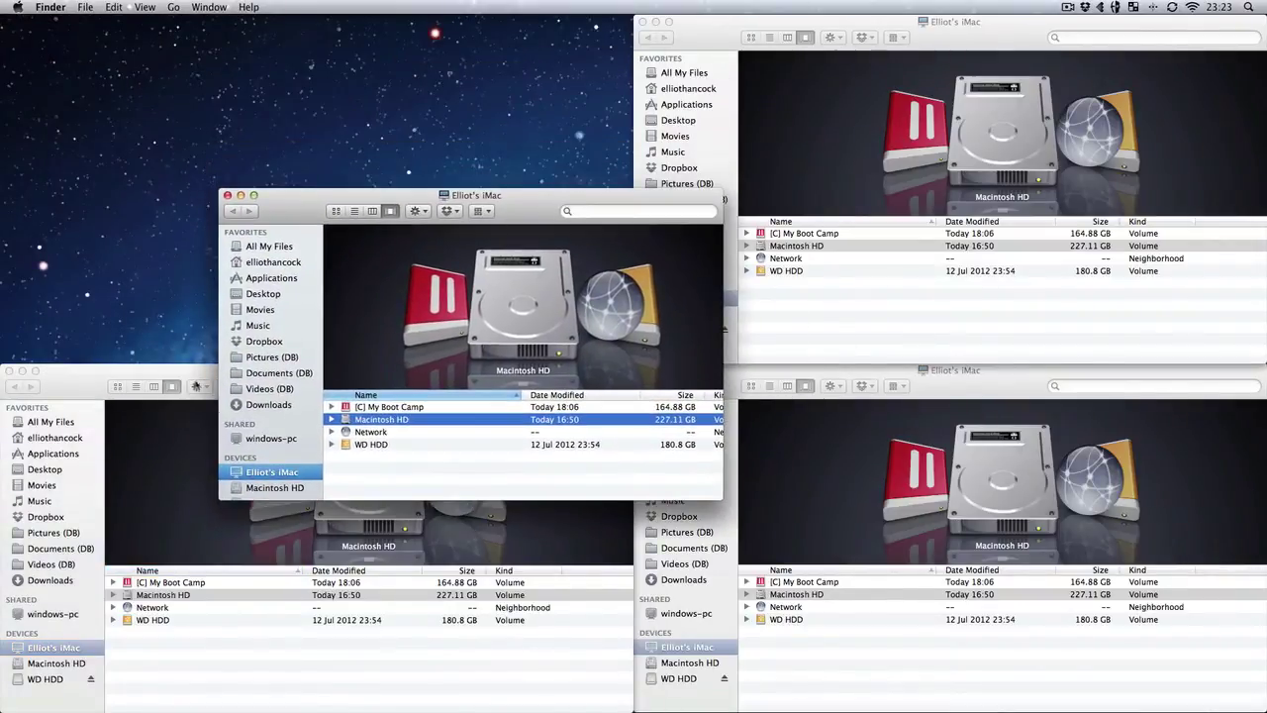
pyautogui.moveTo(148, 374); pyautogui.dragTo(346, 263)
pyautogui.moveTo(1009, 25); pyautogui.dragTo(851, 142)
pyautogui.moveTo(1195, 373); pyautogui.dragTo(915, 272)
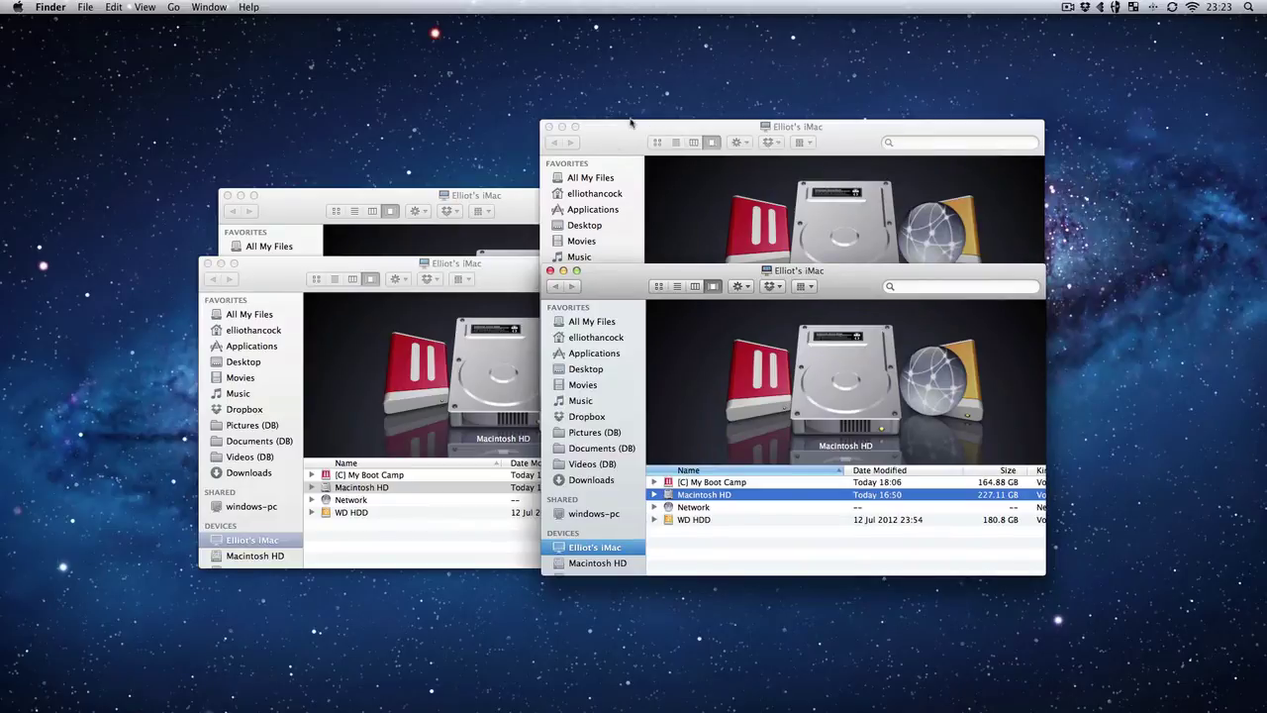
# - Switch to the Parallels Desktop space, snap one Libraries window to the right half and maximize the upper one
pyautogui.hotkey('ctrl', 'Up')
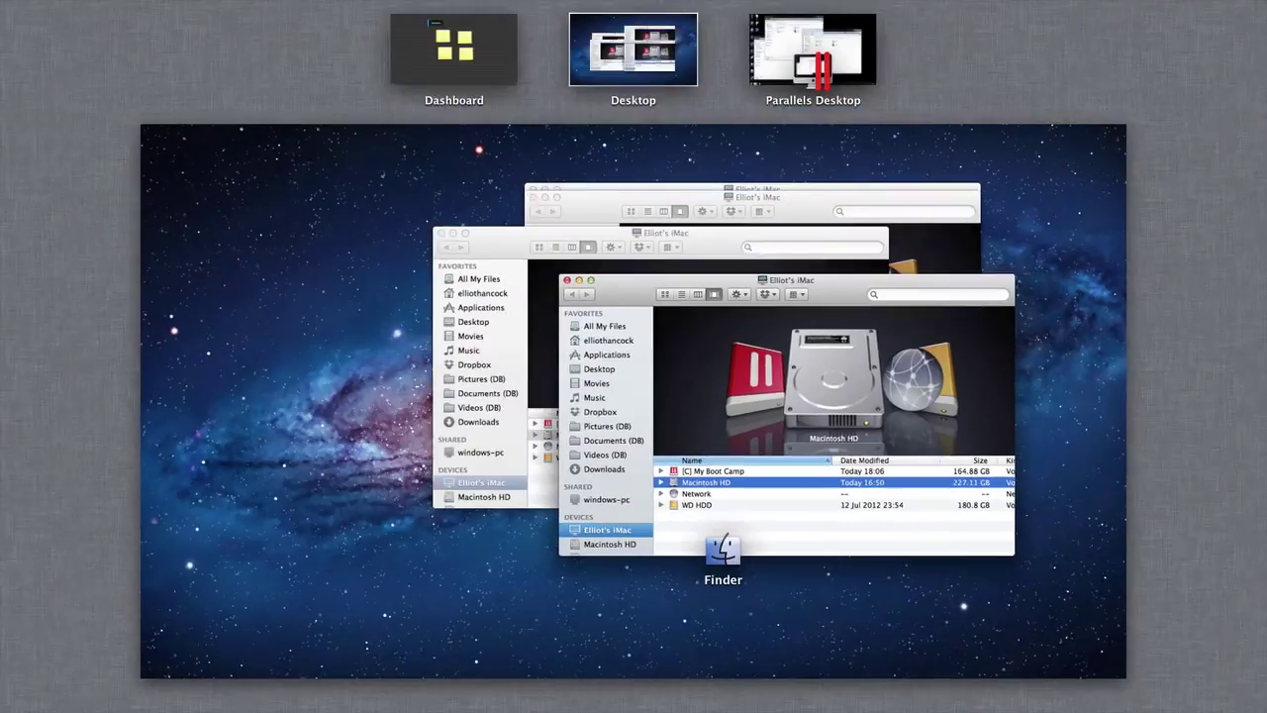
pyautogui.click(846, 81)
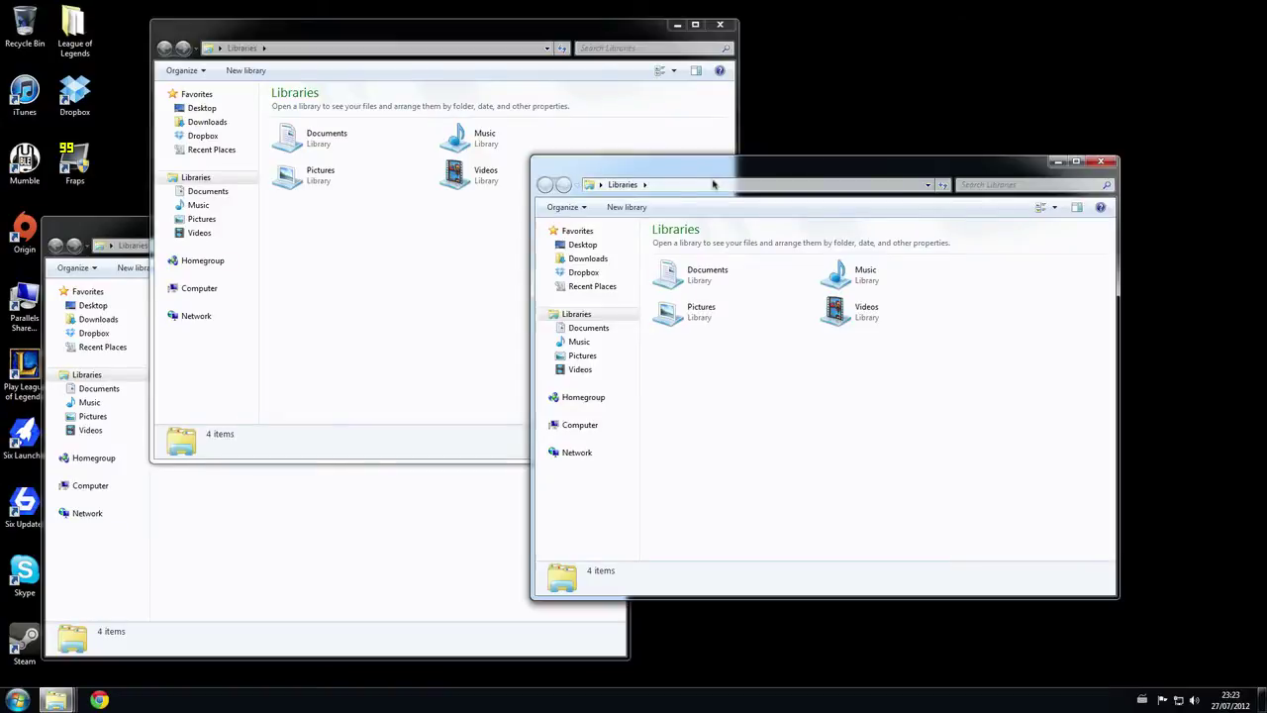
pyautogui.moveTo(725, 165); pyautogui.dragTo(1265, 188)
pyautogui.moveTo(600, 33); pyautogui.dragTo(535, 1)
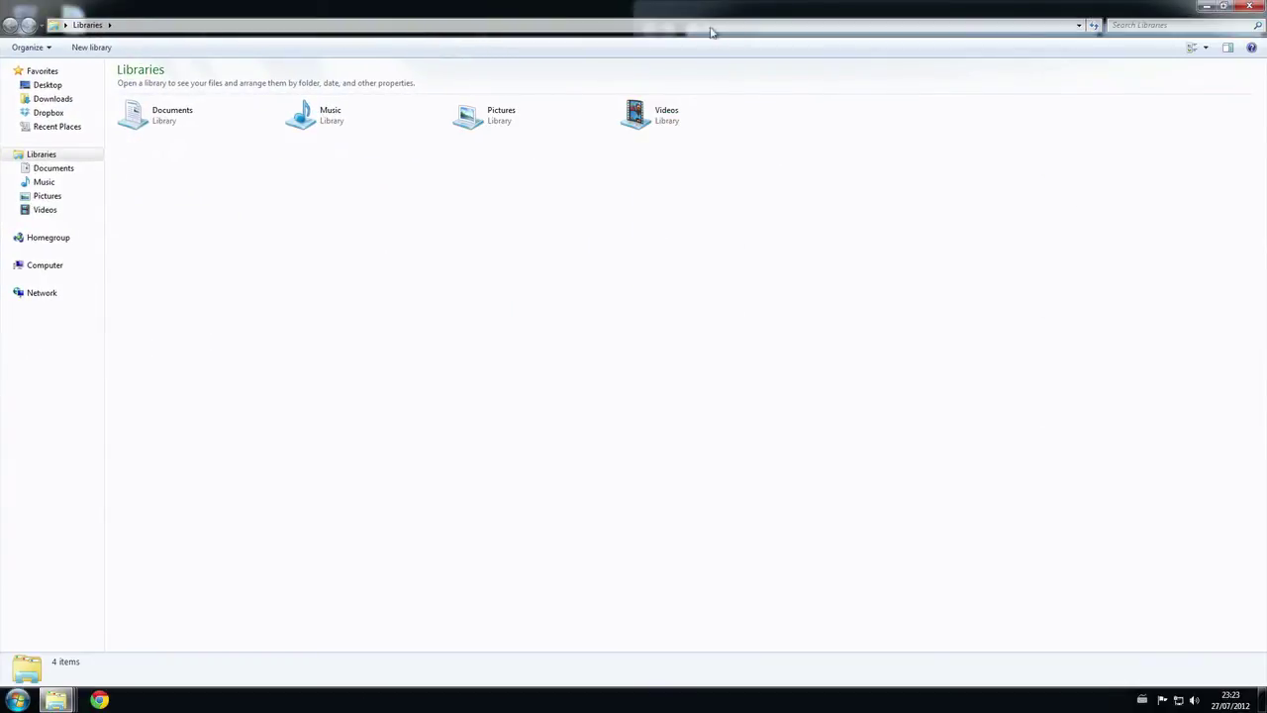
# - Restore the maximized Libraries window, widen it slightly and maximize it again
pyautogui.moveTo(709, 30); pyautogui.dragTo(673, 111)
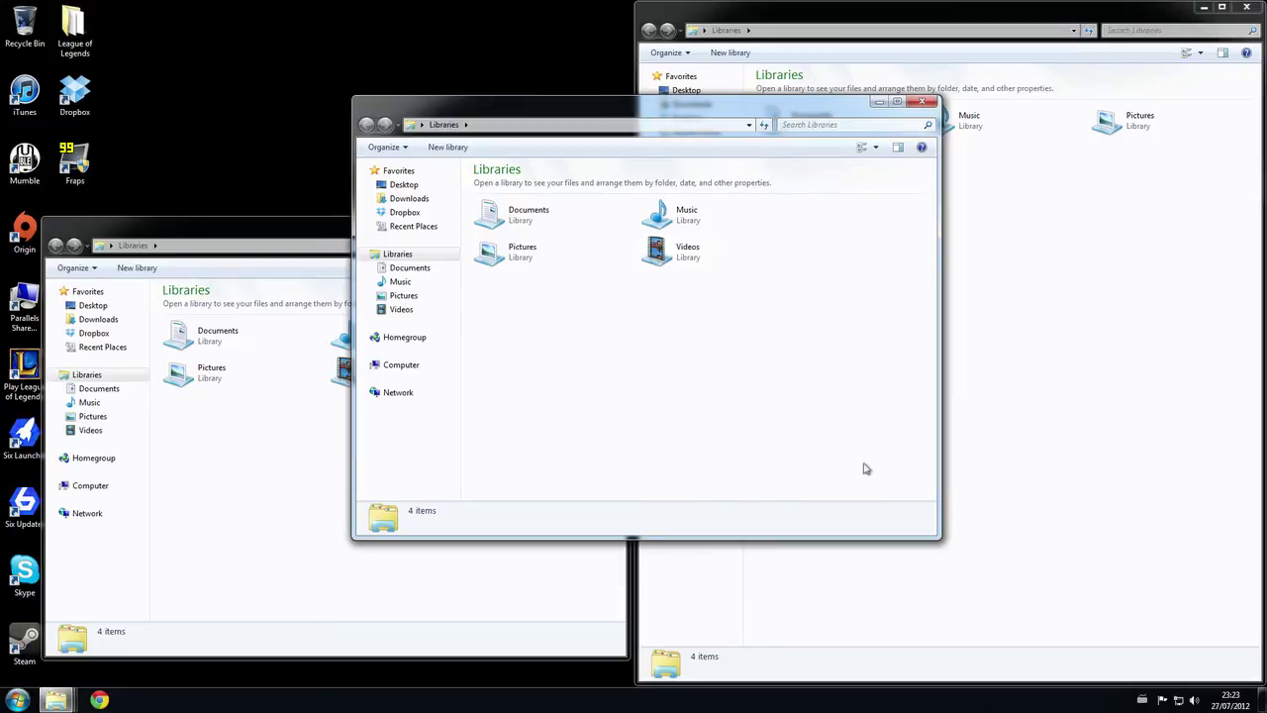
pyautogui.moveTo(946, 547); pyautogui.dragTo(988, 547)
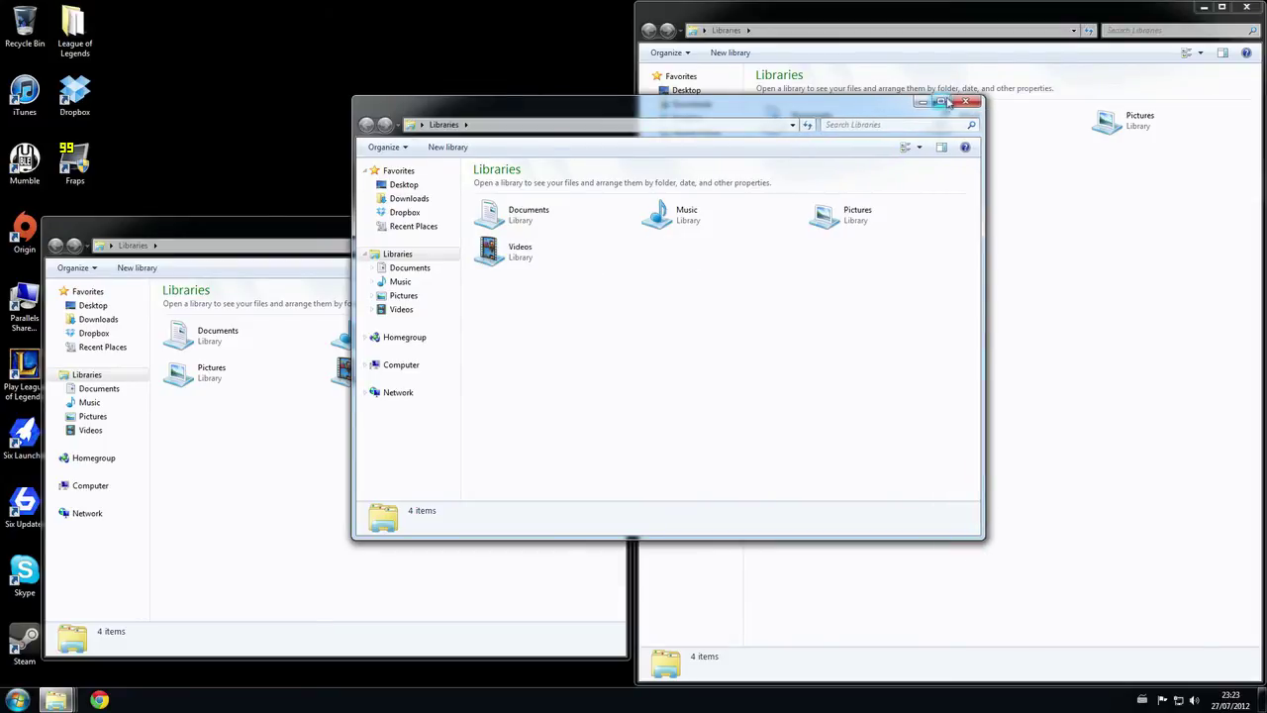
pyautogui.moveTo(808, 112); pyautogui.dragTo(695, 2)
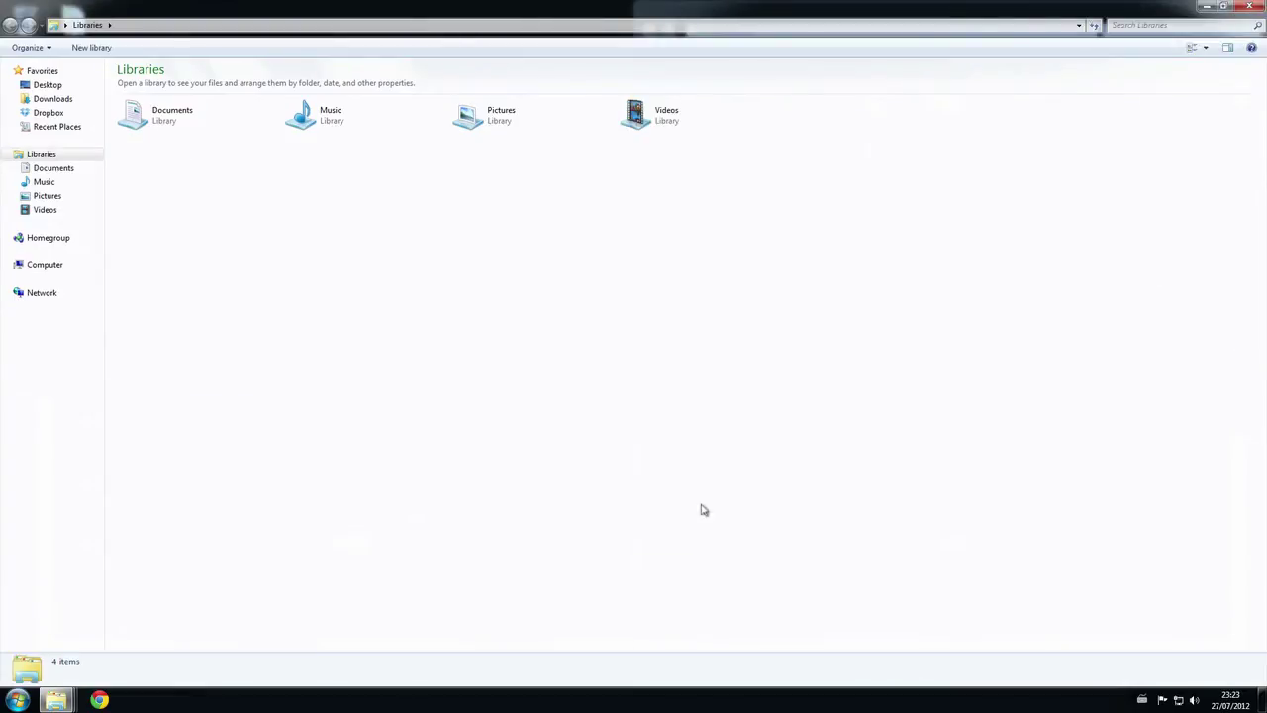